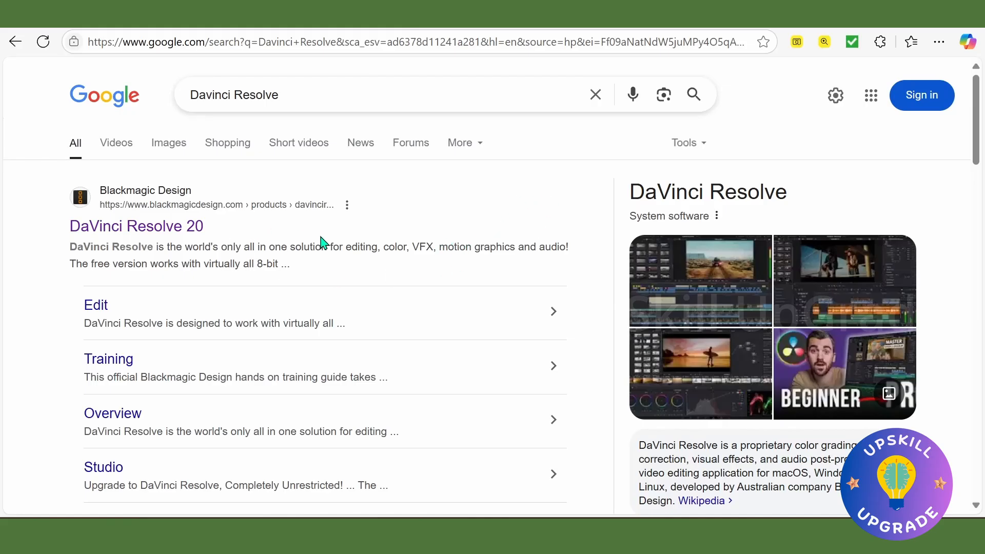
Open the official DaVinci Resolve 20 product page from the search results and choose the free version's Windows x86 download.
click(181, 235)
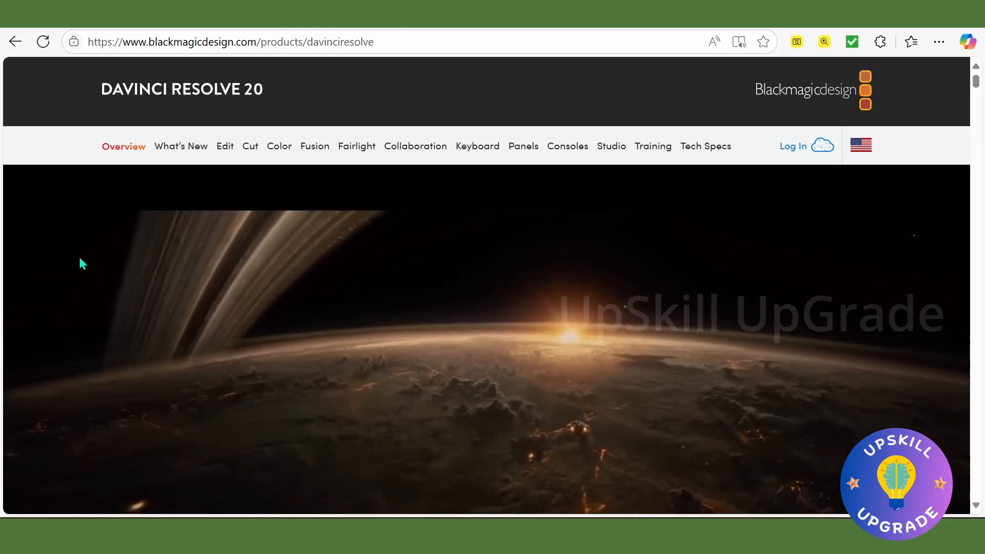
scroll(9, 277, down, 3)
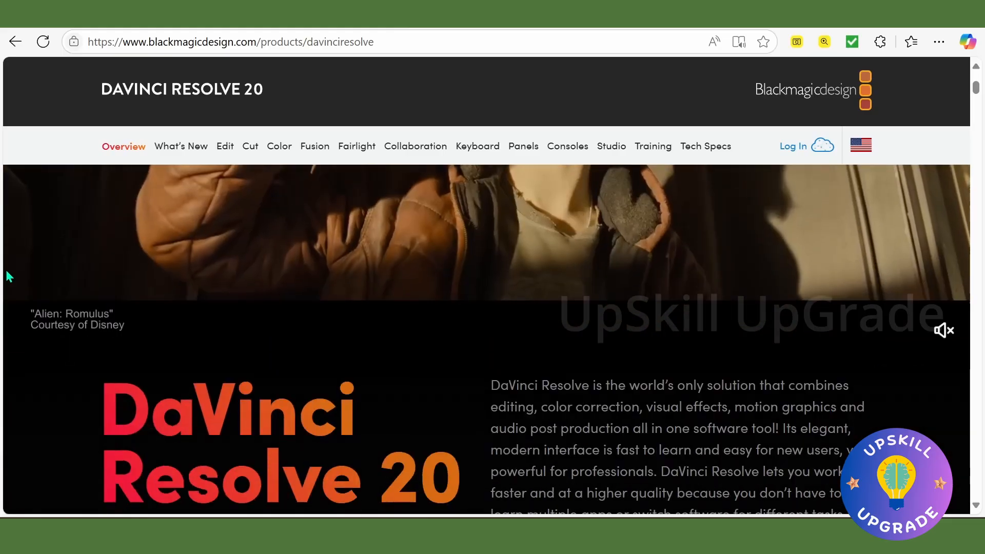
scroll(10, 269, down, 5)
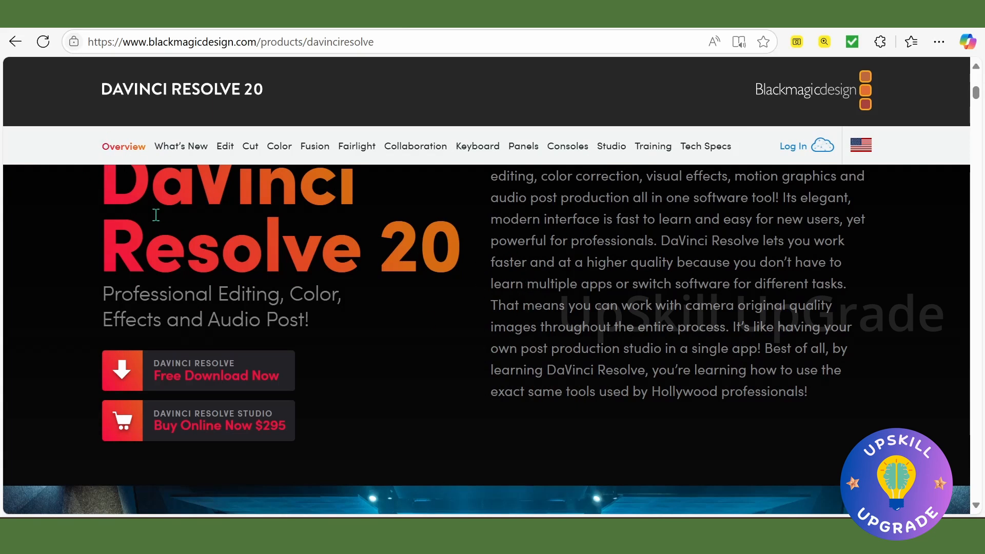
scroll(405, 331, down, 1)
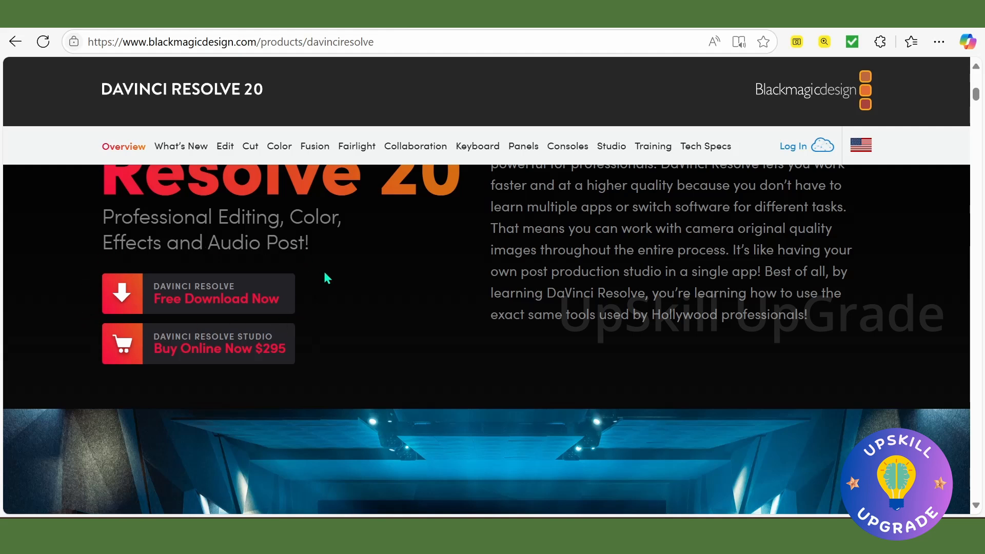
click(207, 318)
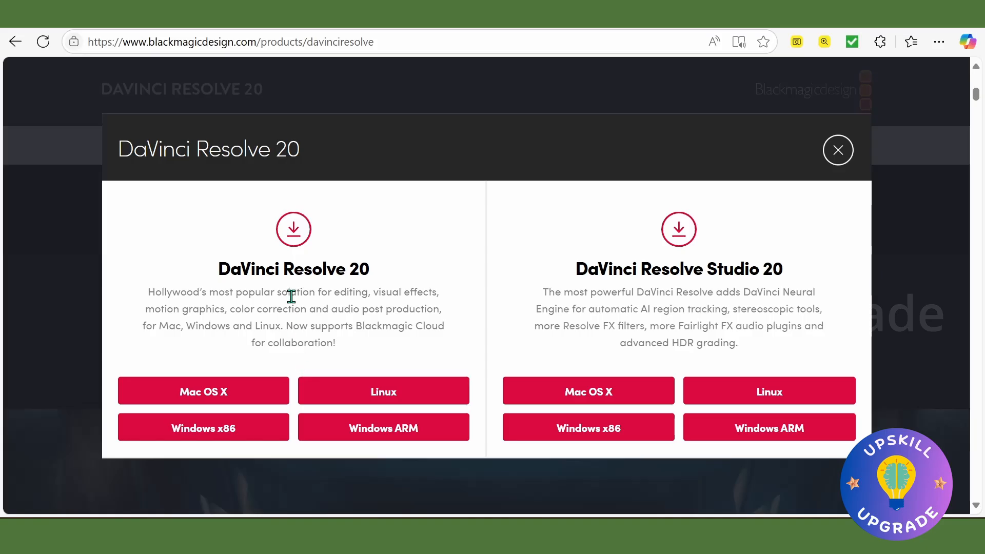
click(201, 437)
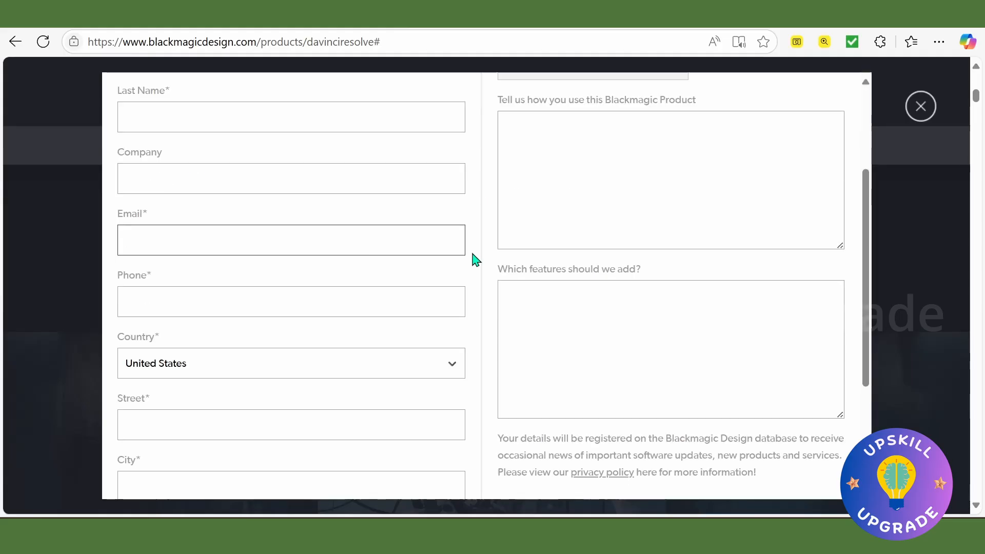
Complete the required personal details in the registration form and submit it to start the DaVinci Resolve 20.0 download.
scroll(473, 247, up, 3)
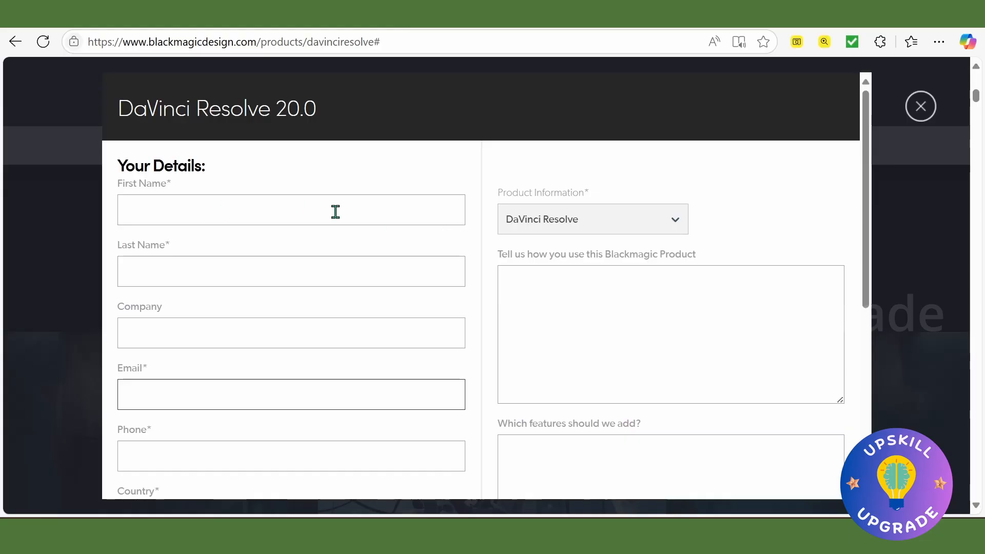
scroll(454, 292, down, 1)
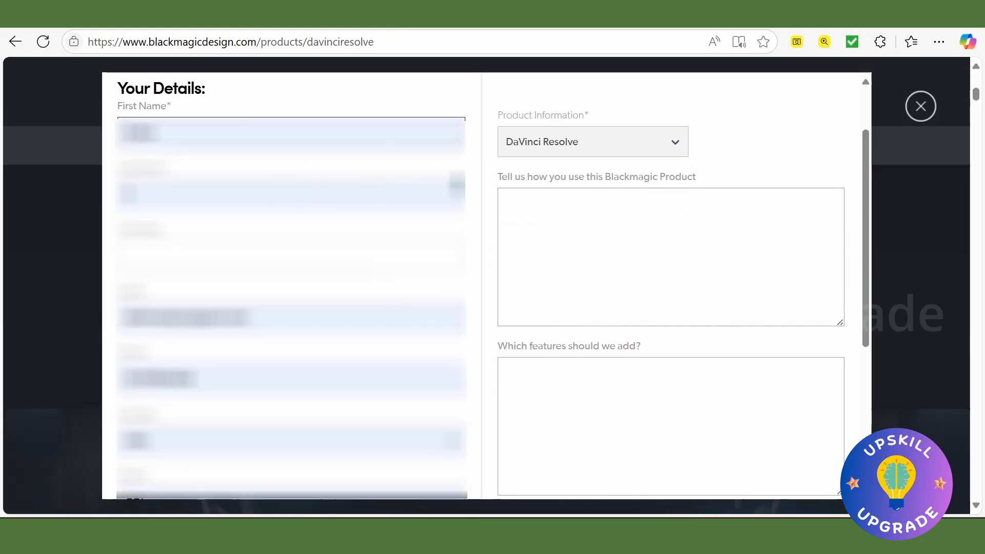
scroll(490, 144, down, 5)
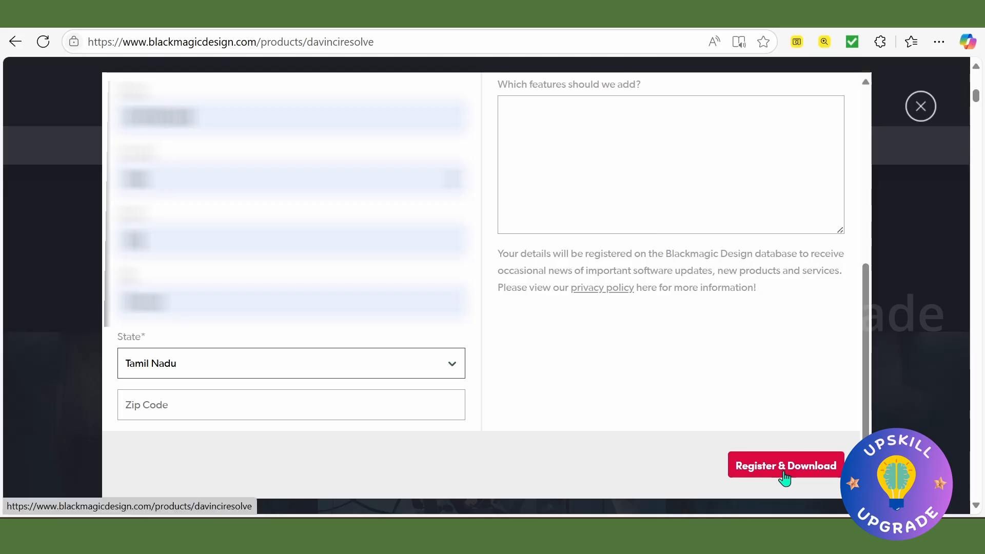
click(749, 466)
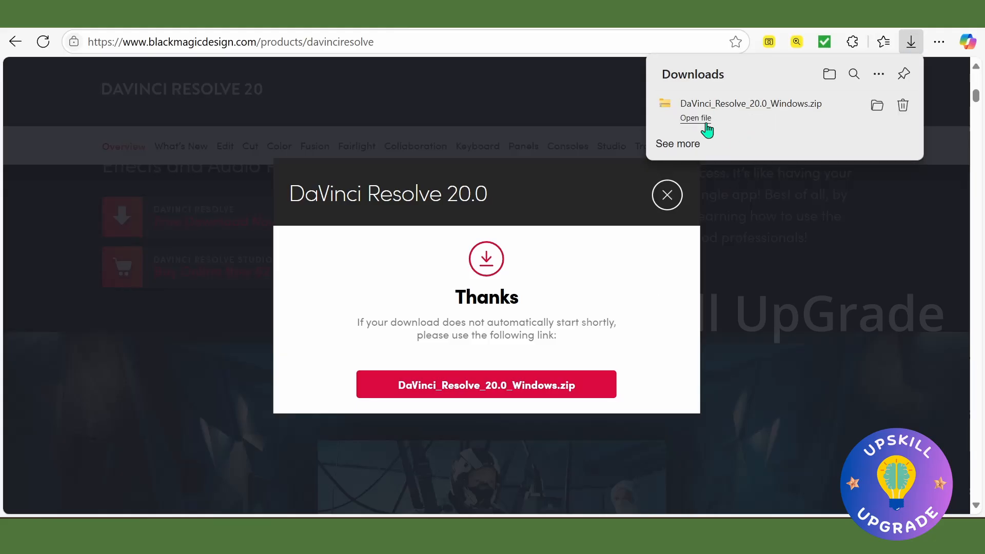
Show the downloaded DaVinci_Resolve_20.0_Windows zip in its folder and extract it to the default destination in Downloads.
click(877, 107)
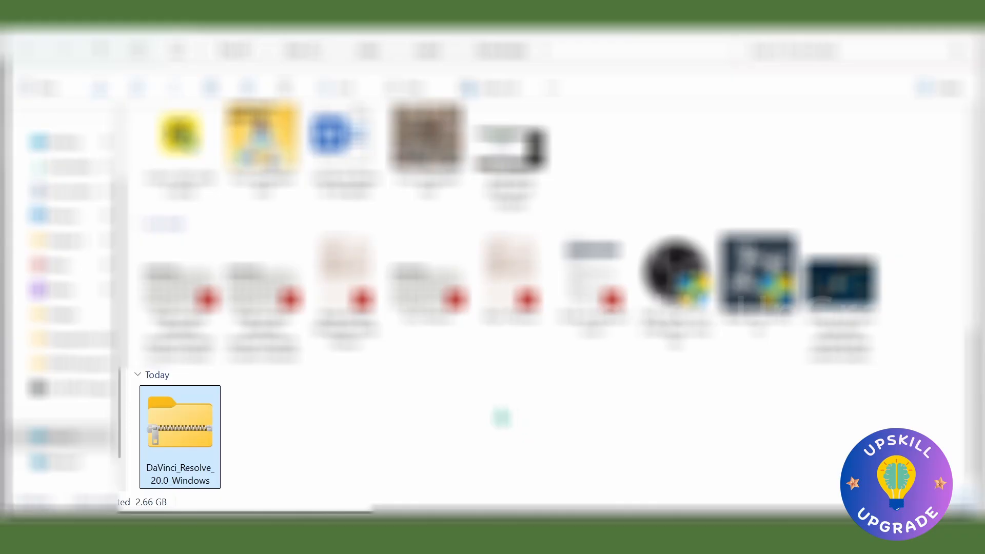
right_click(177, 426)
click(291, 243)
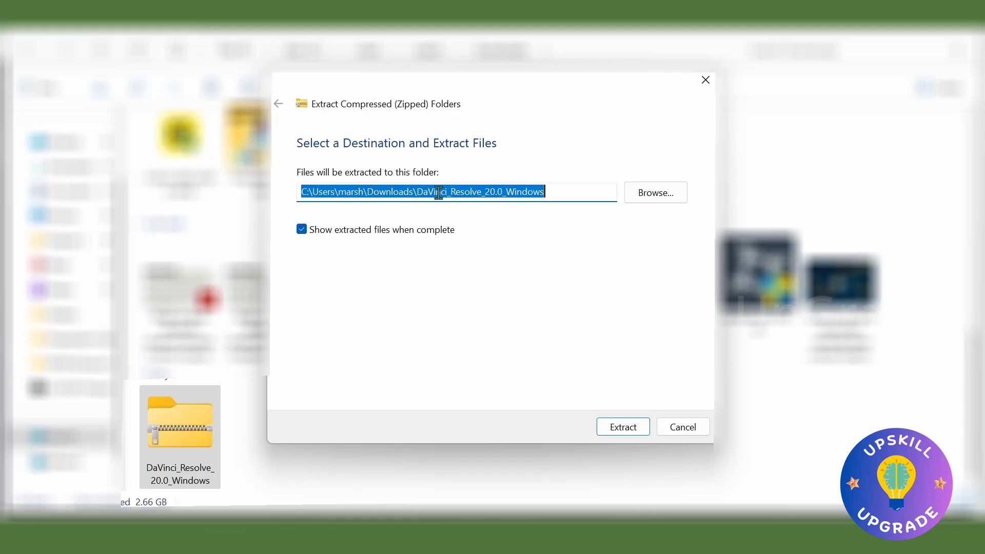
click(633, 435)
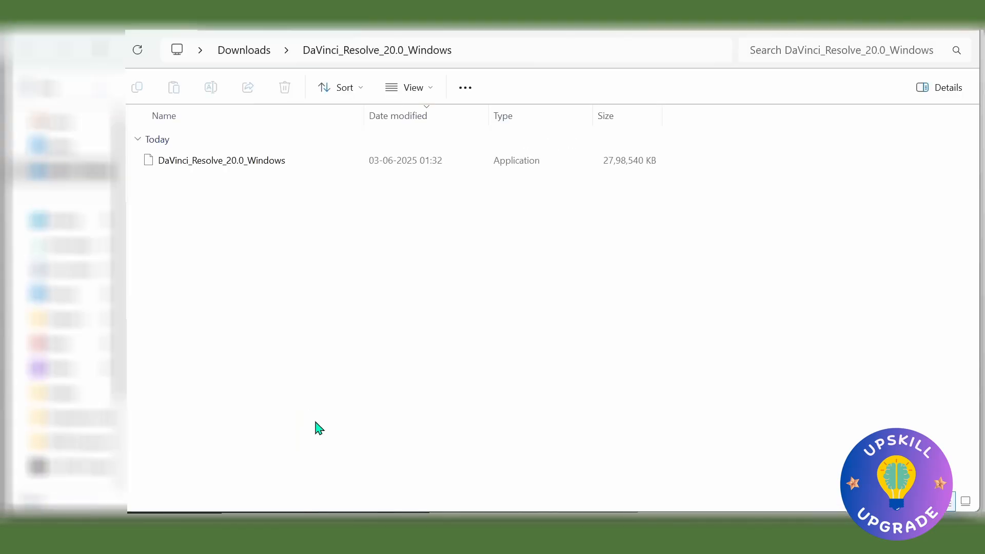
Run the extracted DaVinci_Resolve_20.0_Windows application and start installing the preselected components.
click(238, 169)
double_click(237, 169)
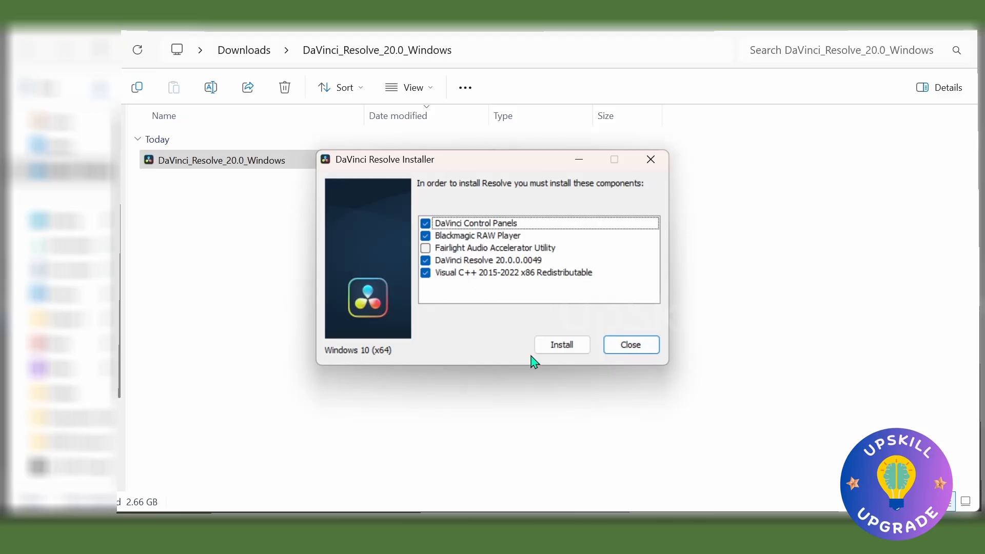
click(560, 349)
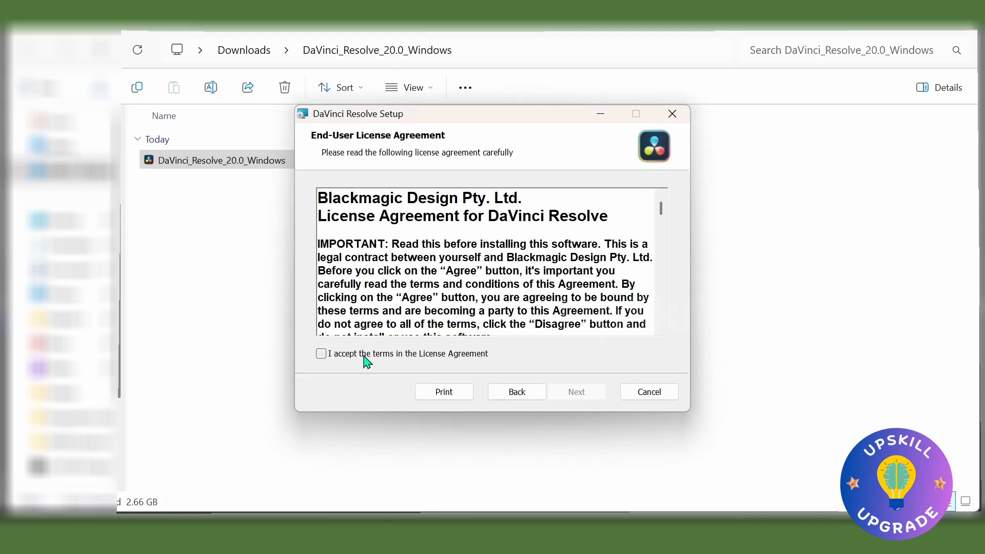
Read through the DaVinci Resolve license agreement to its end and accept its terms.
scroll(454, 271, down, 10)
scroll(455, 286, down, 20)
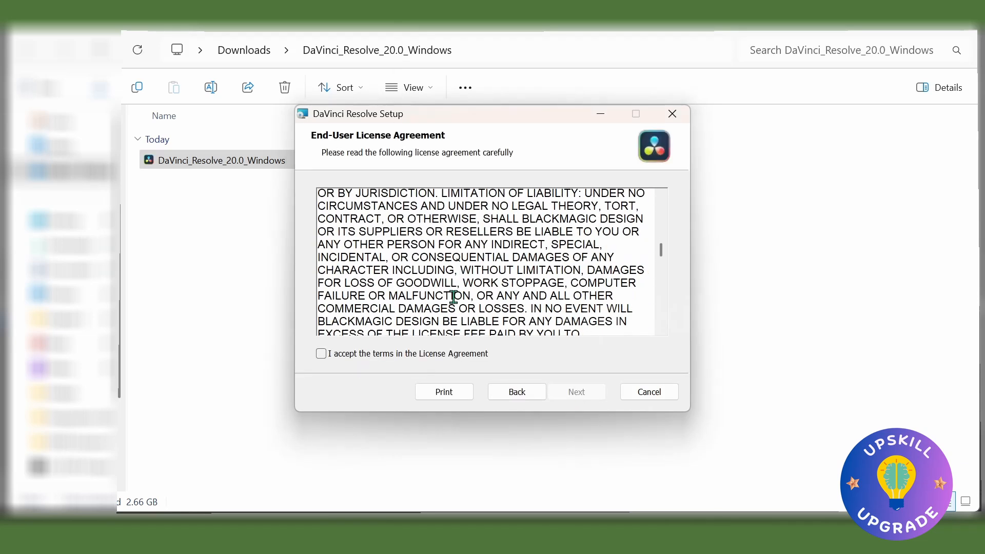
scroll(450, 304, down, 1)
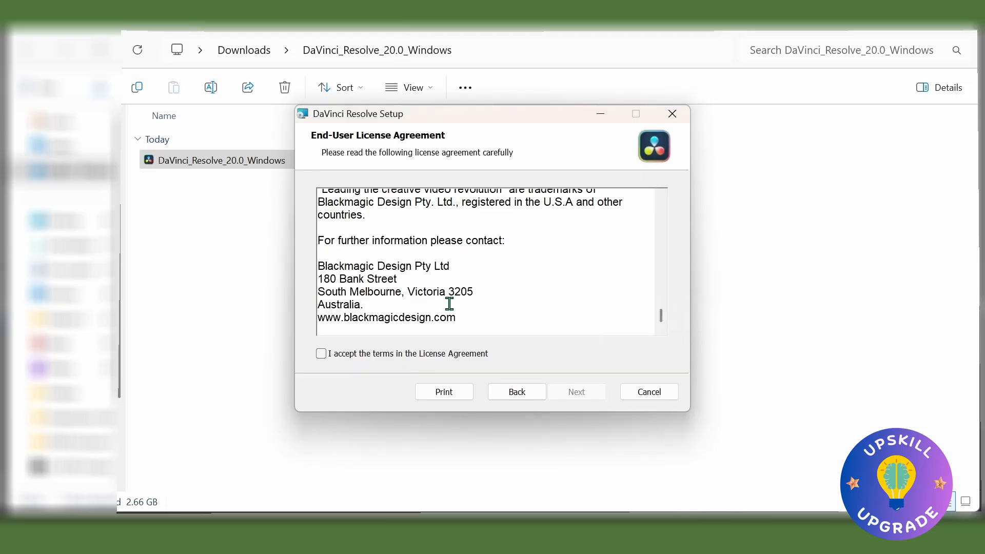
click(328, 354)
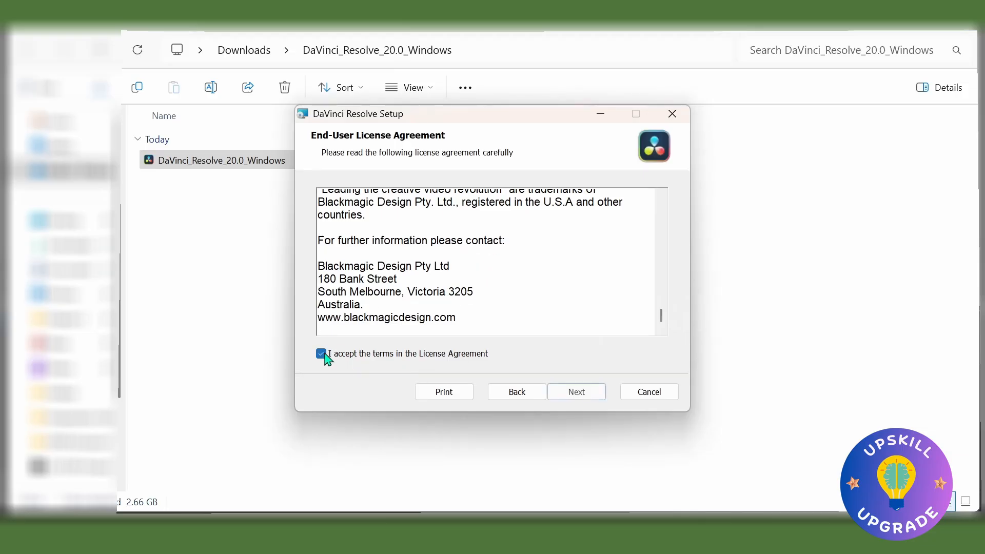
click(583, 397)
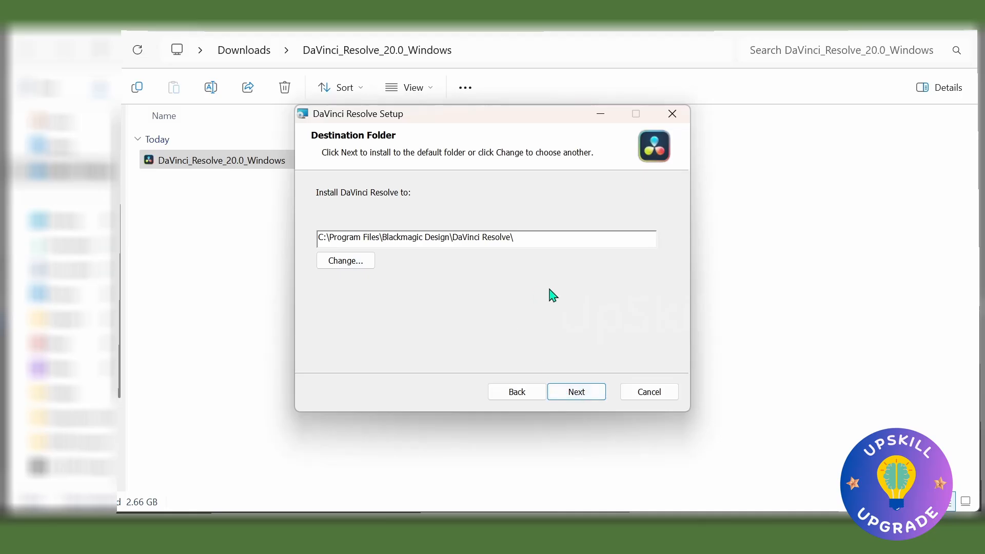
Install DaVinci Resolve to the default Blackmagic Design folder in Program Files and finish the installer without showing the ReadMe.
click(578, 393)
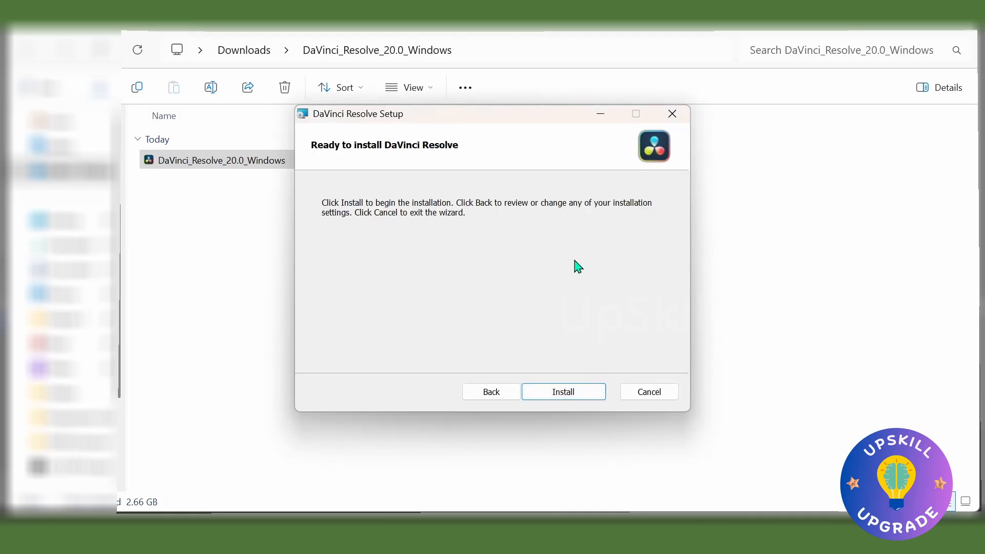
click(579, 394)
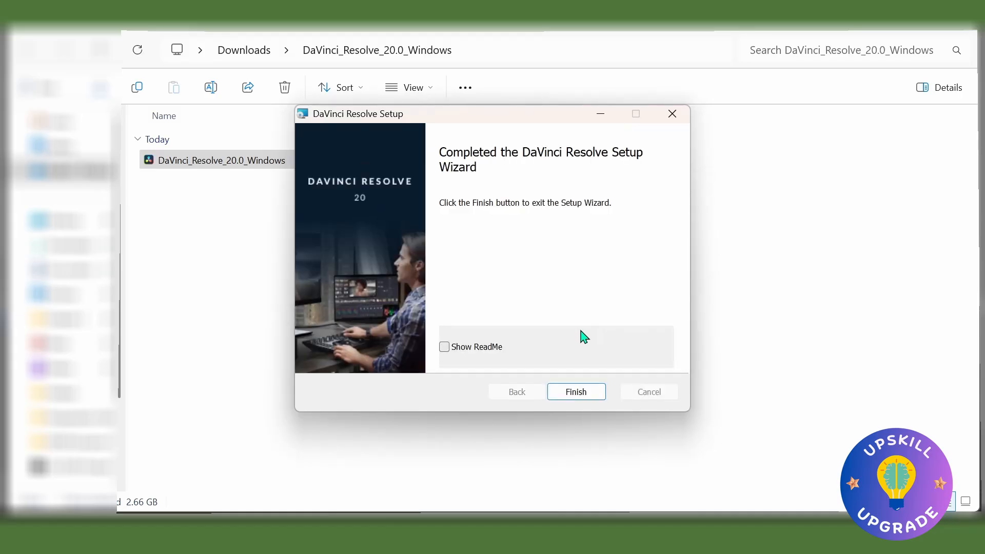
click(590, 395)
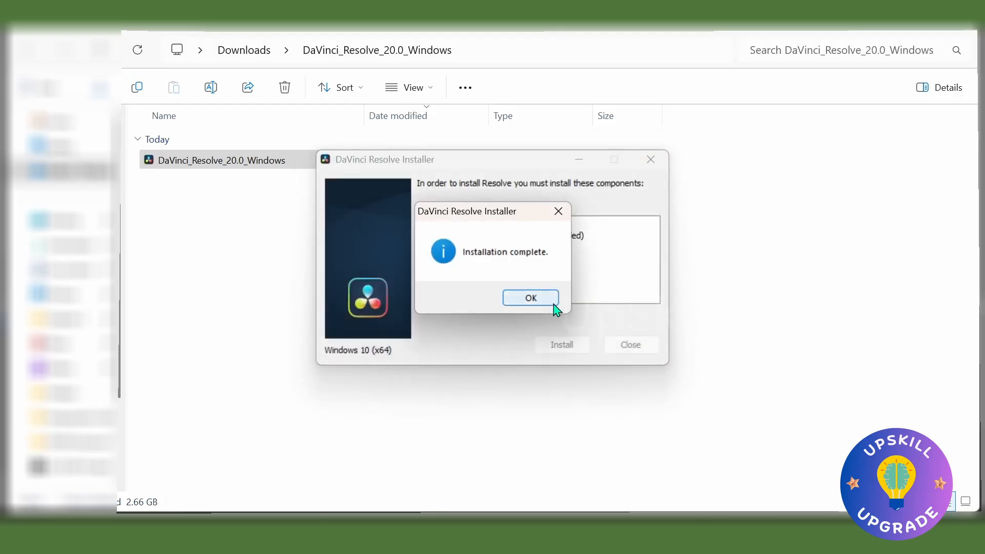
click(554, 303)
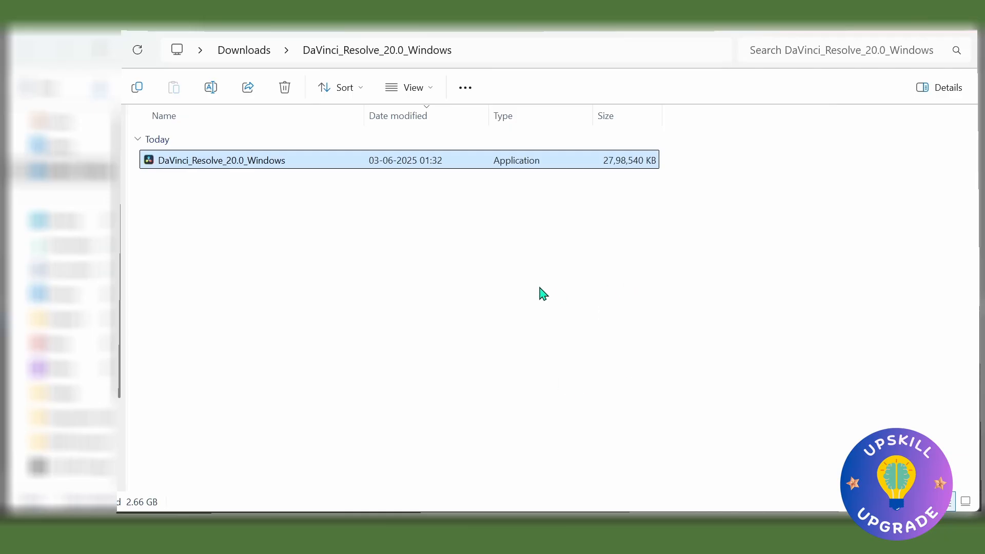
Search Windows for "davinci", launch DaVinci Resolve, and proceed through its What's New and Quick System Check pages.
key(super+s)
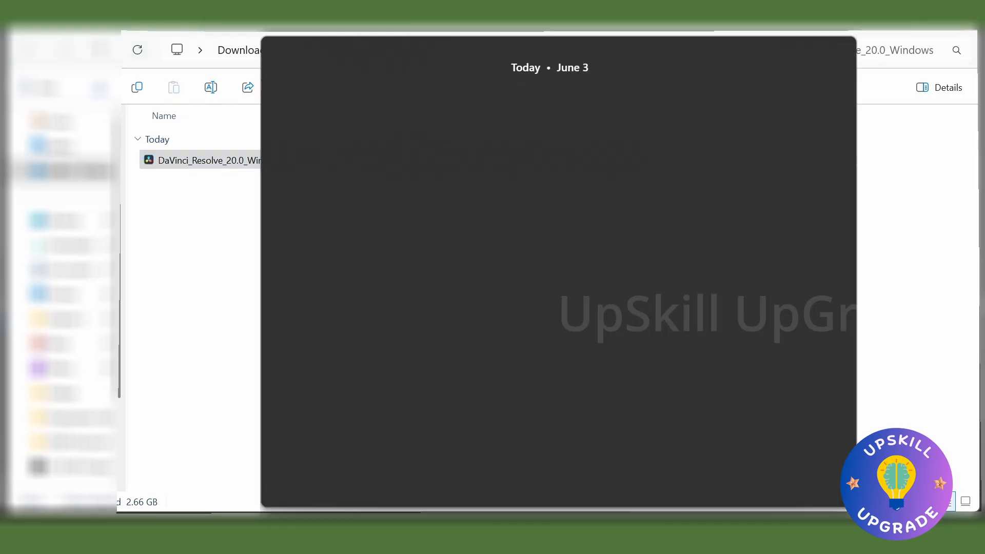
text(da)
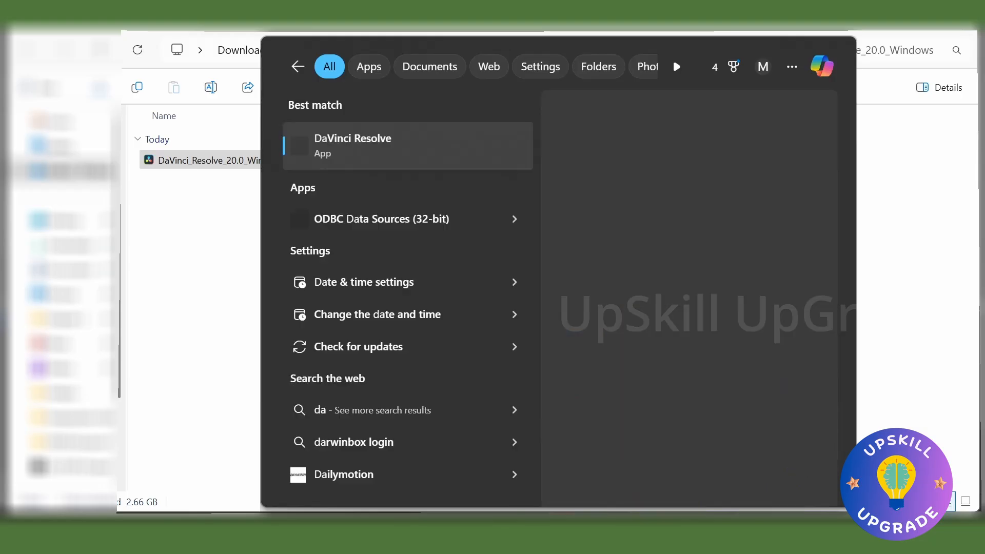
text(vinci)
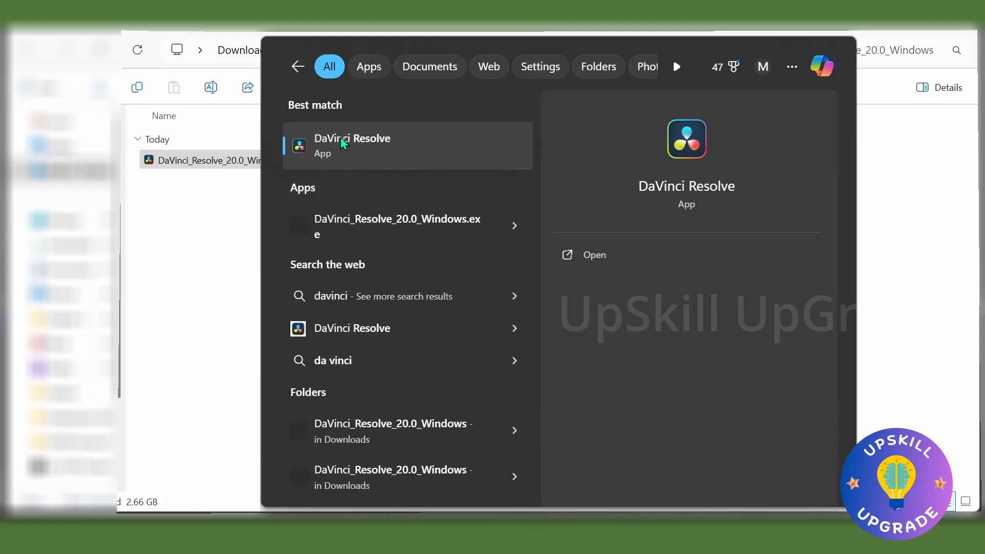
click(391, 145)
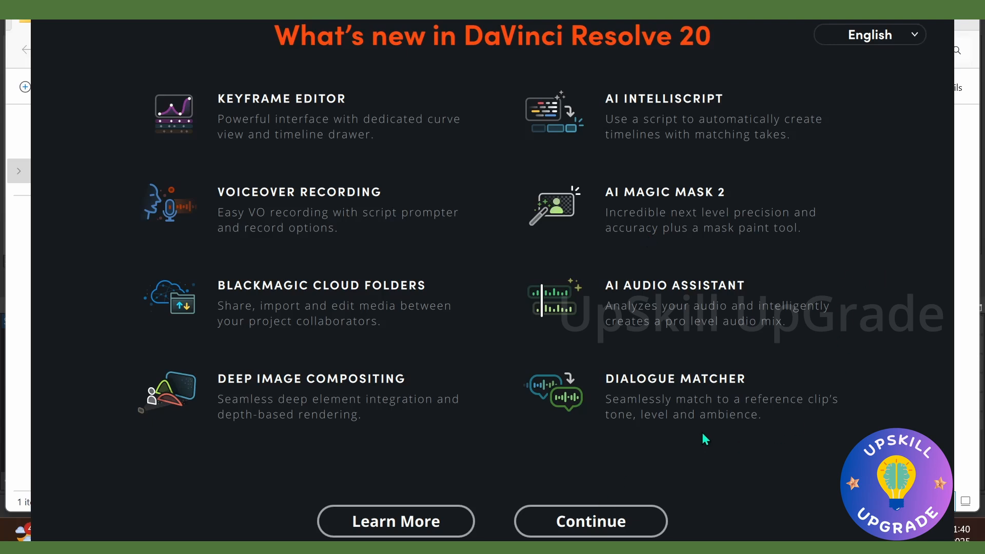
click(627, 533)
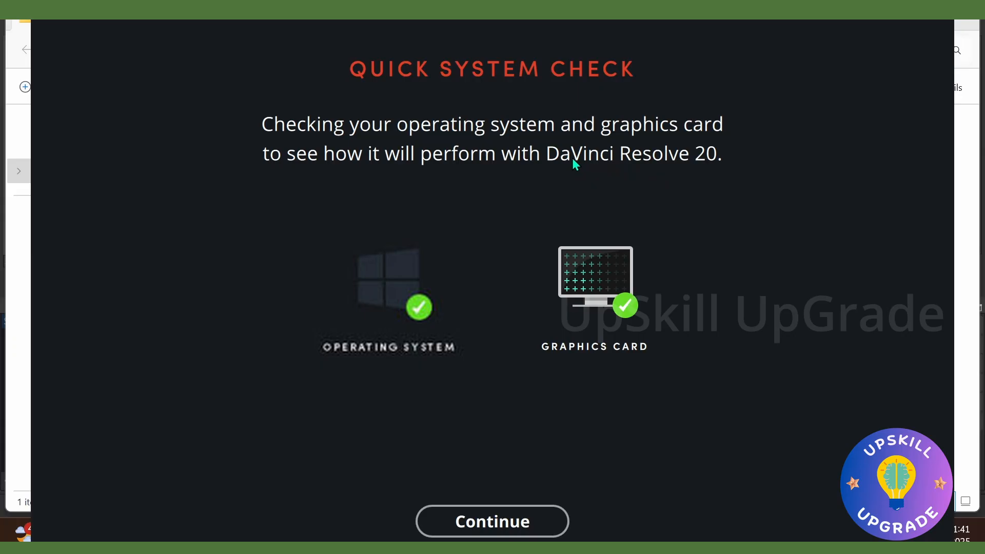
click(494, 526)
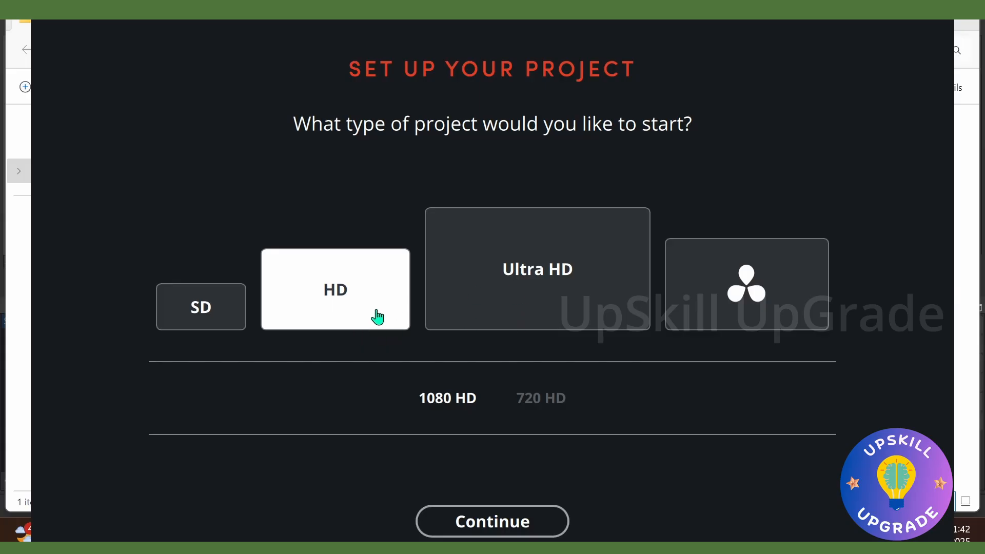
Compare the Ultra HD and SD project types, and set up the project as 1080 HD.
click(528, 284)
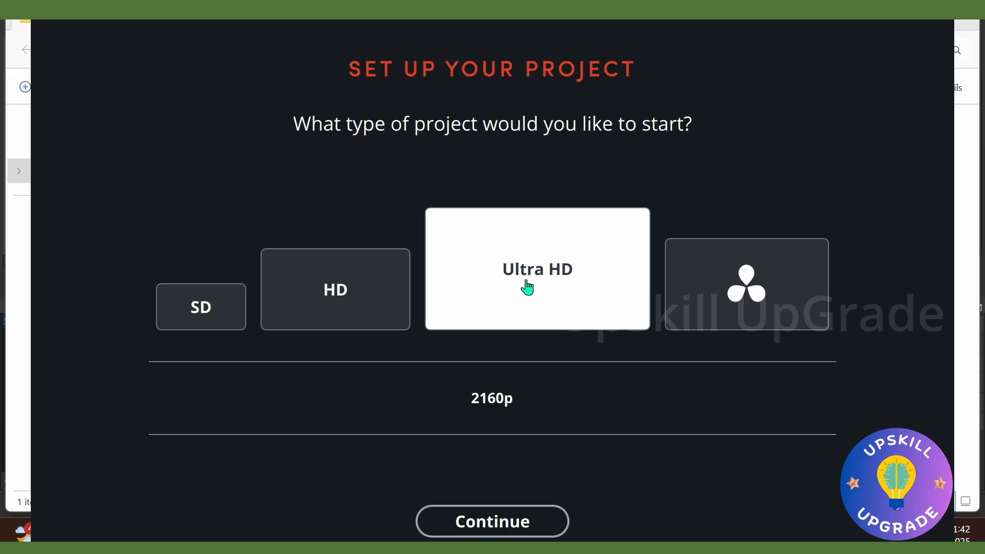
click(183, 322)
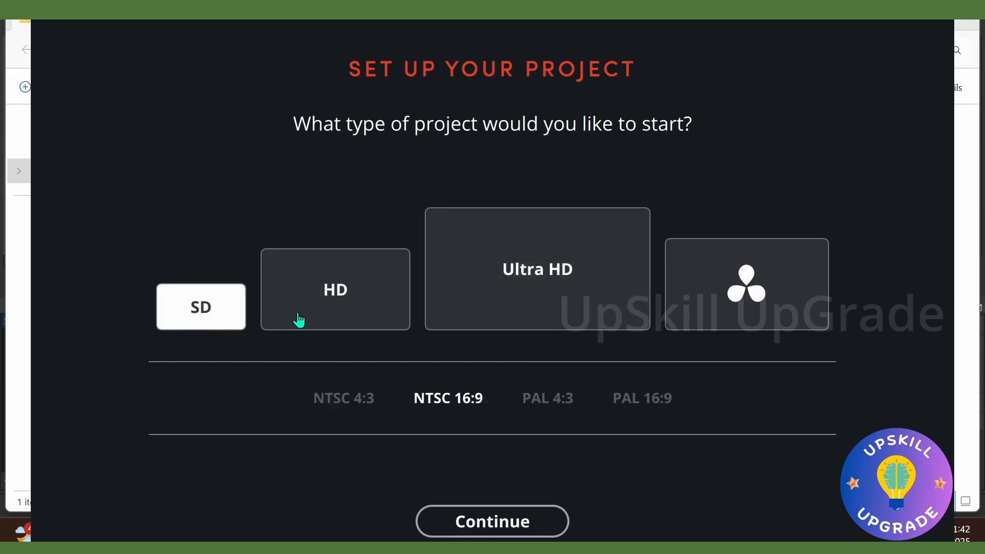
click(362, 310)
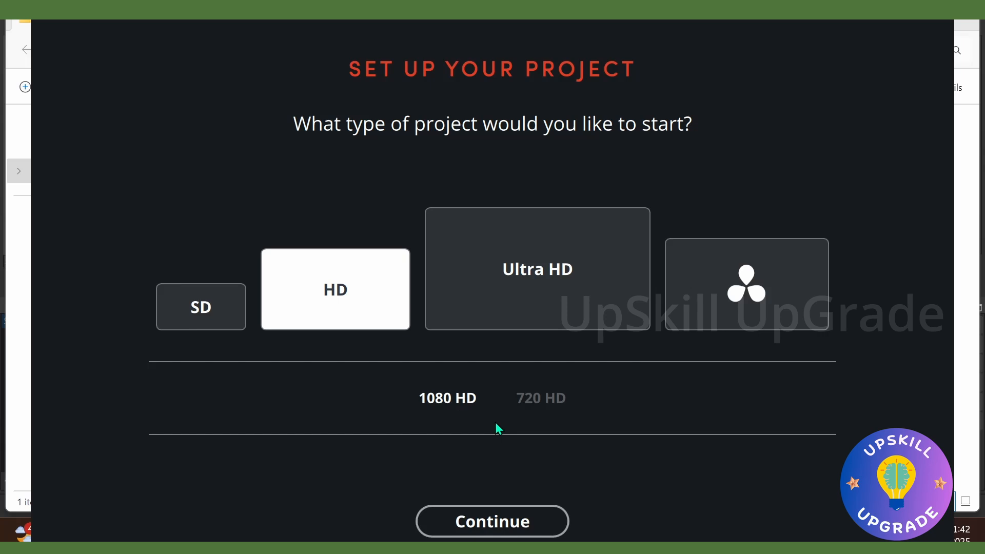
click(517, 529)
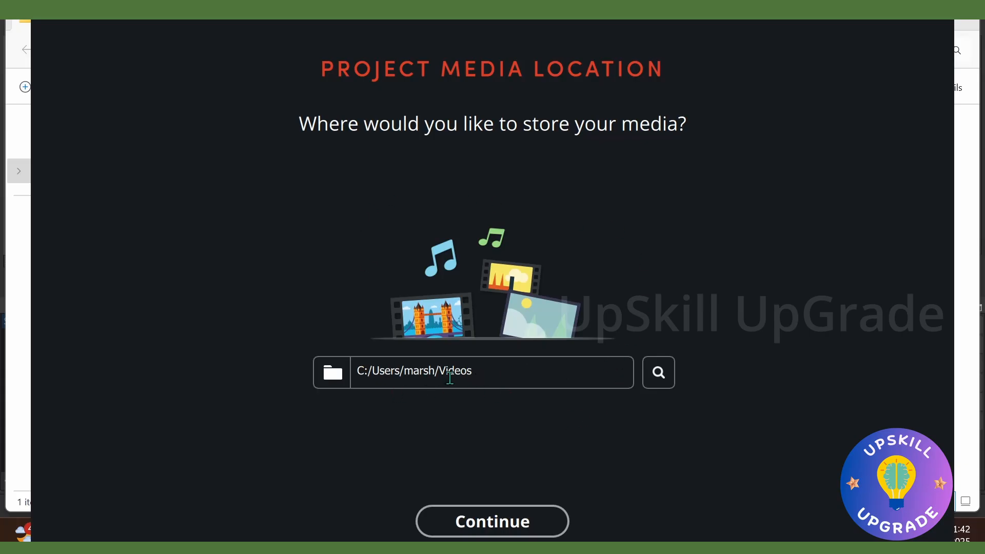
Keep the user's Videos folder as media location and the DaVinci Resolve keyboard layout, completing the setup to start the program.
click(517, 526)
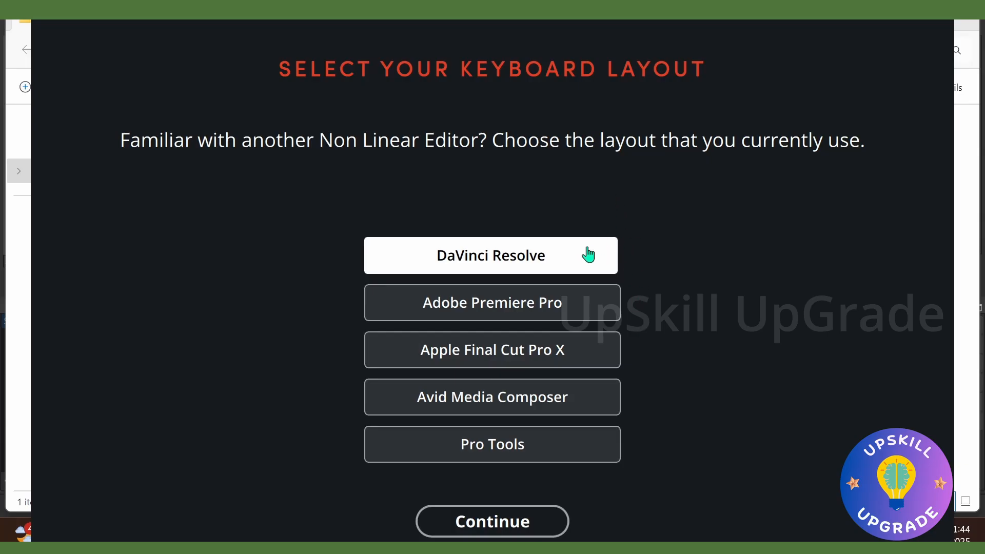
click(532, 534)
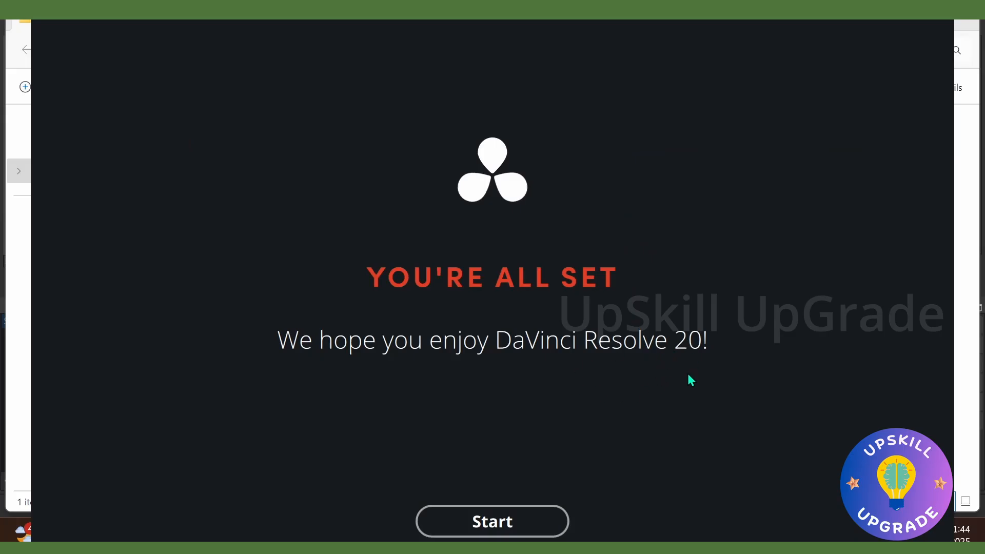
click(503, 523)
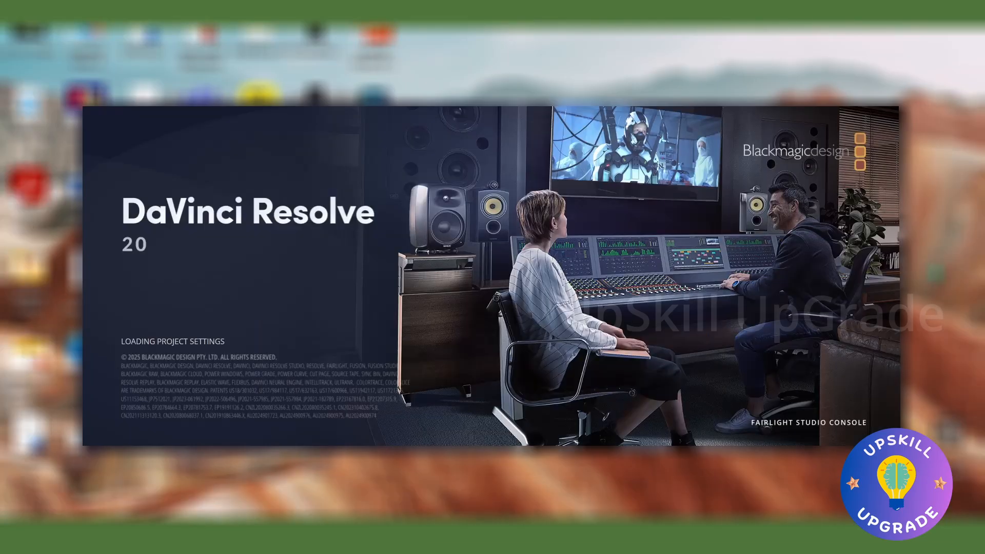